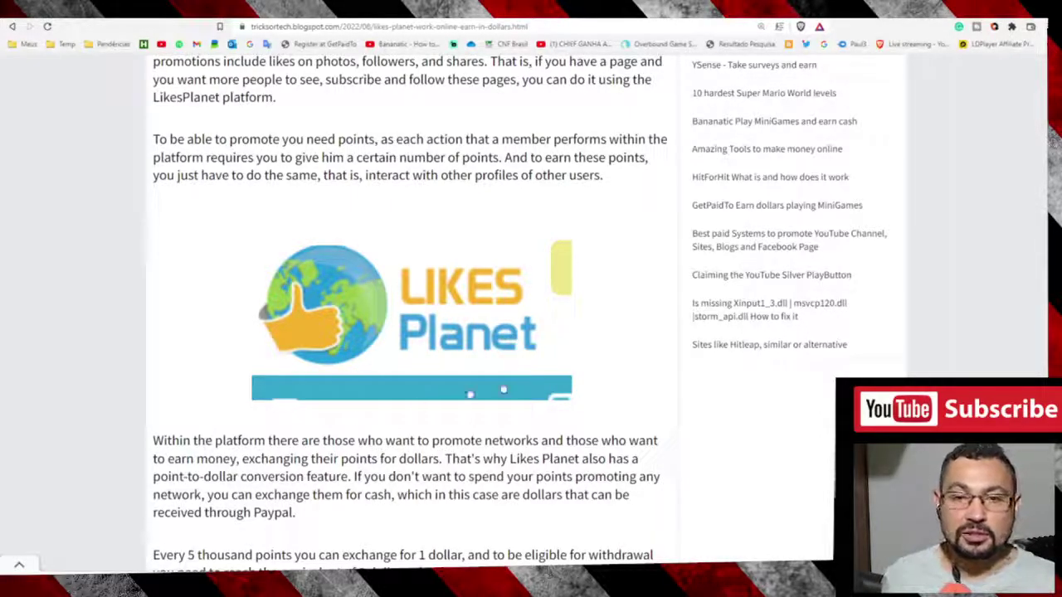
Switch from the Blogger article to the LikesPlanet dashboard showing 54.3 points
key(ctrl+Tab)
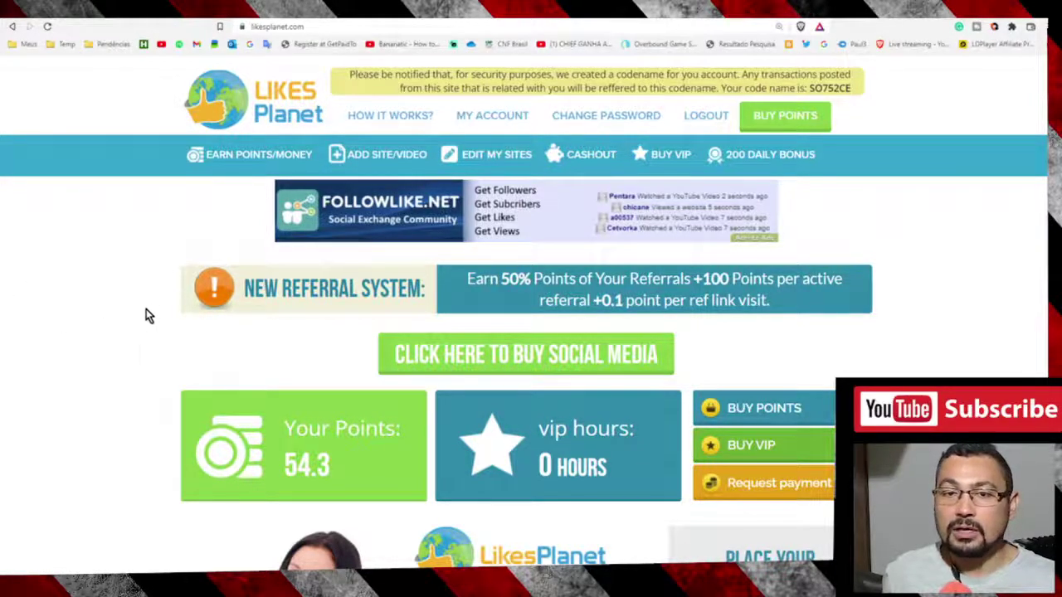
Reveal the Twitter Followers/Tweets choices under Earn Points/Money > Add Site/Video
mouse_move(247, 148)
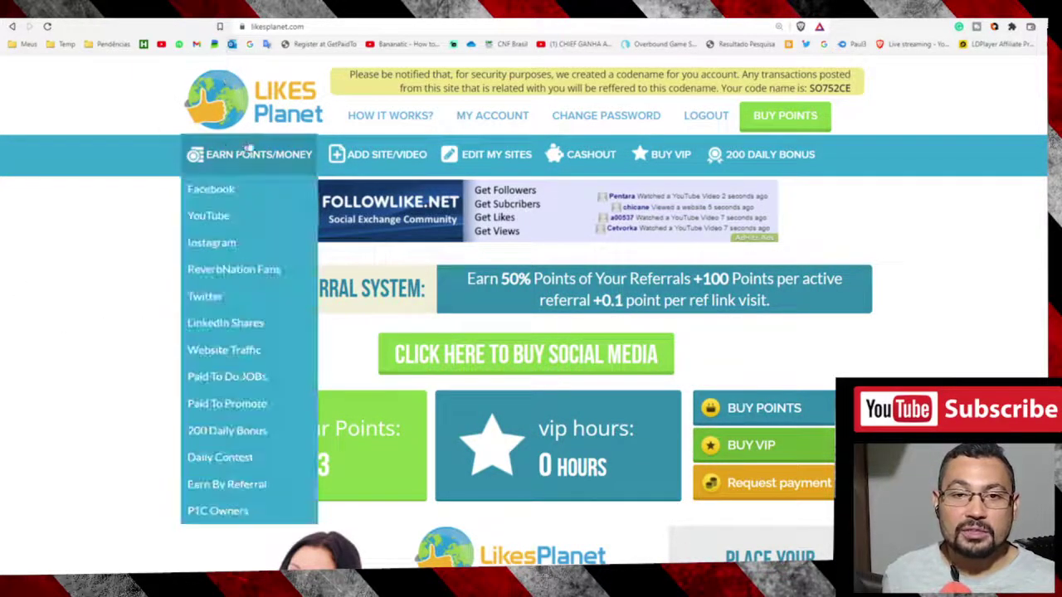
mouse_move(356, 166)
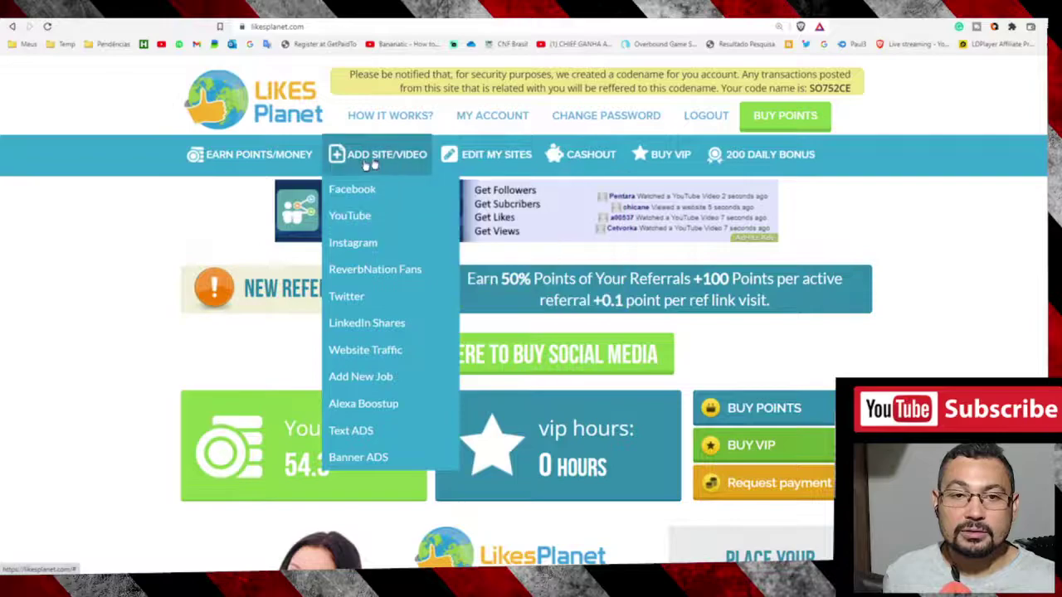
mouse_move(357, 301)
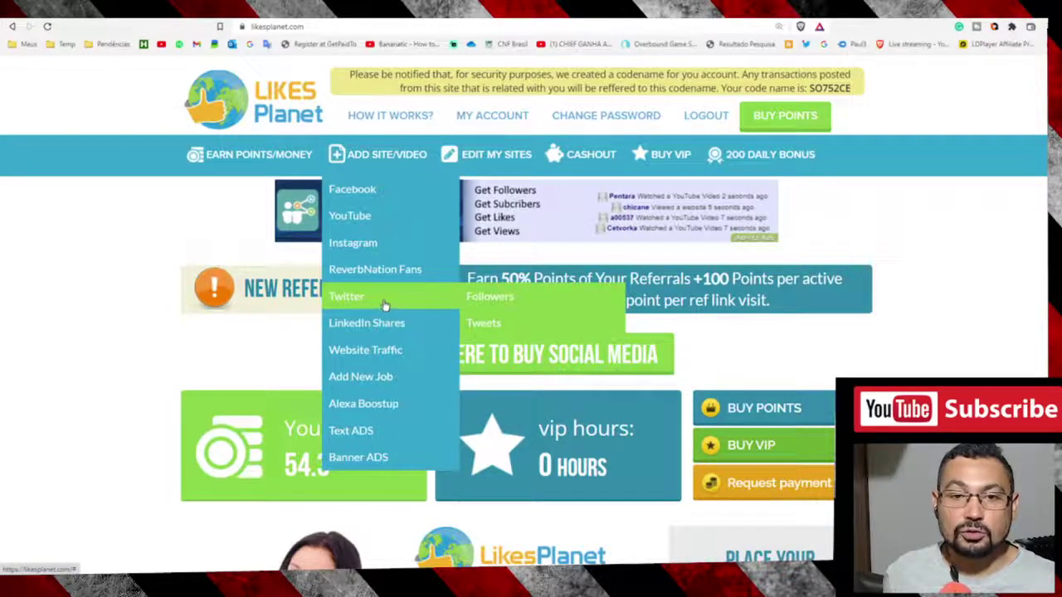
Open the Add Twitter Profile followers form and enter the Twitter username, prefixed with @
click(526, 301)
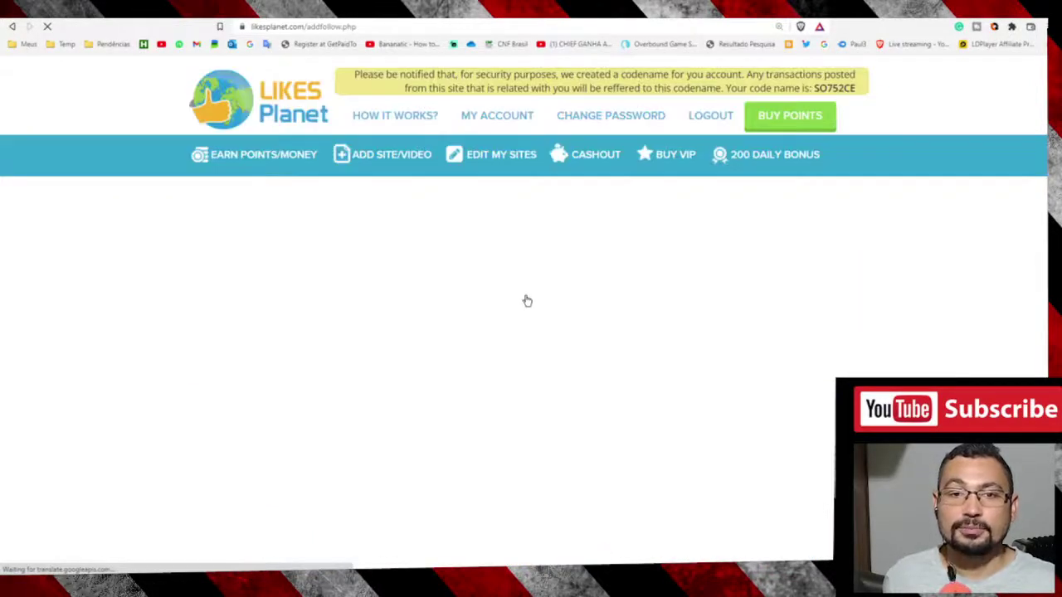
scroll(56, 387, down, 3)
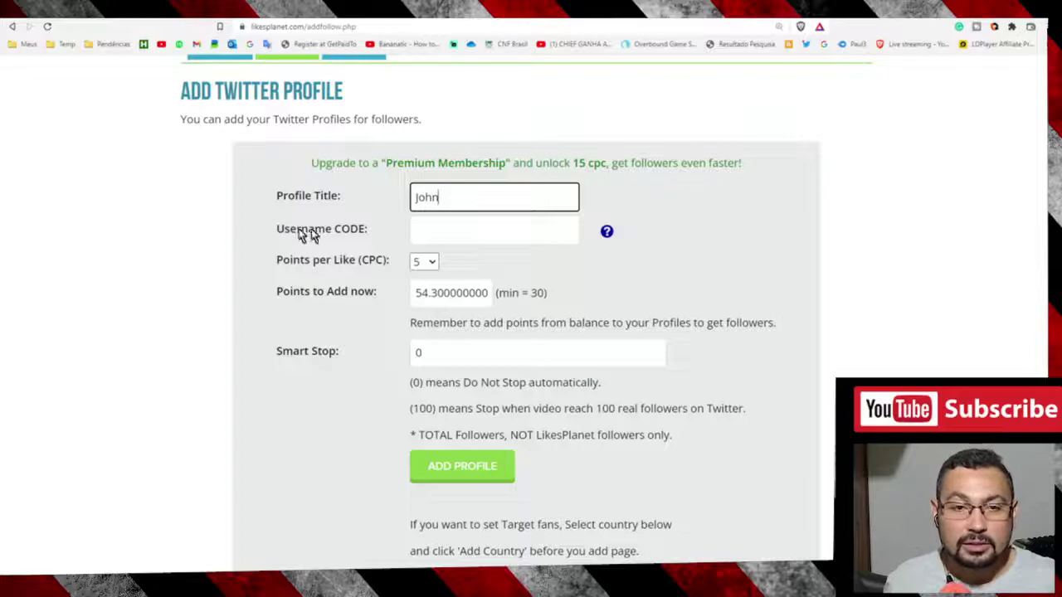
click(466, 233)
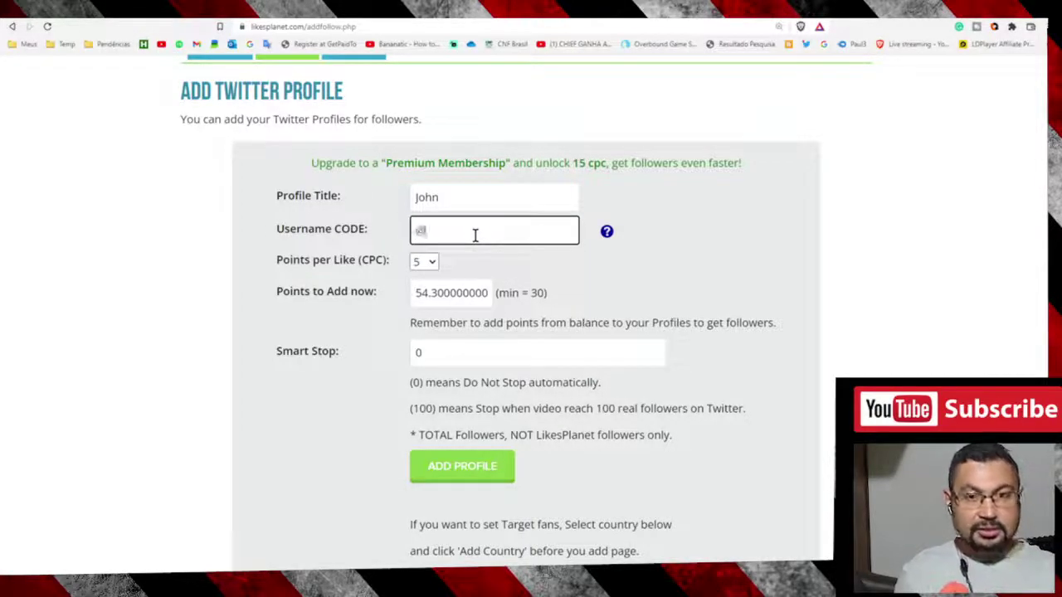
text(@jonh)
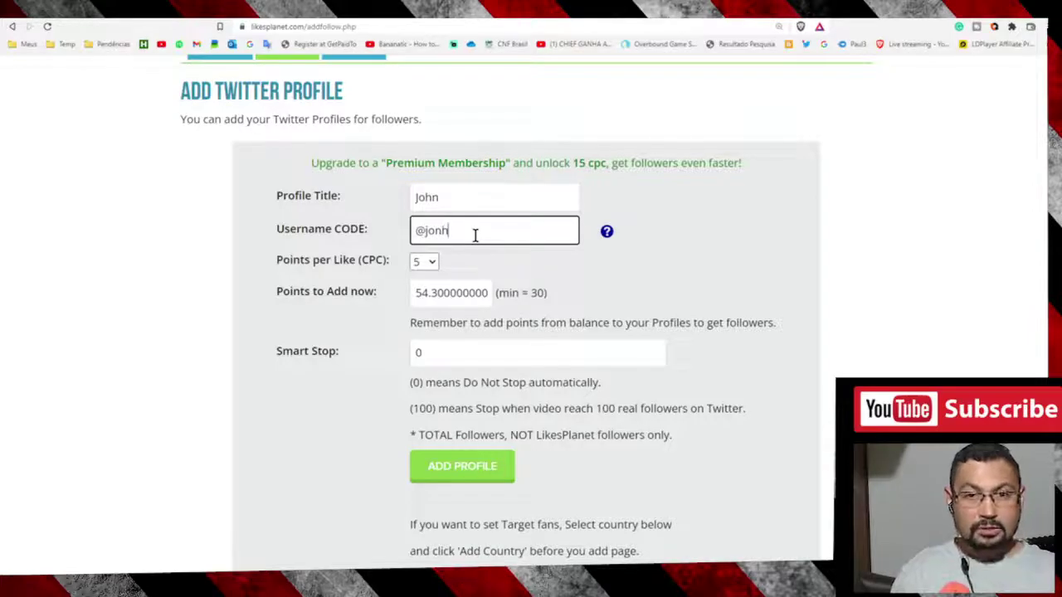
View and dismiss the Username CODE help notice, then resume editing the username
click(607, 233)
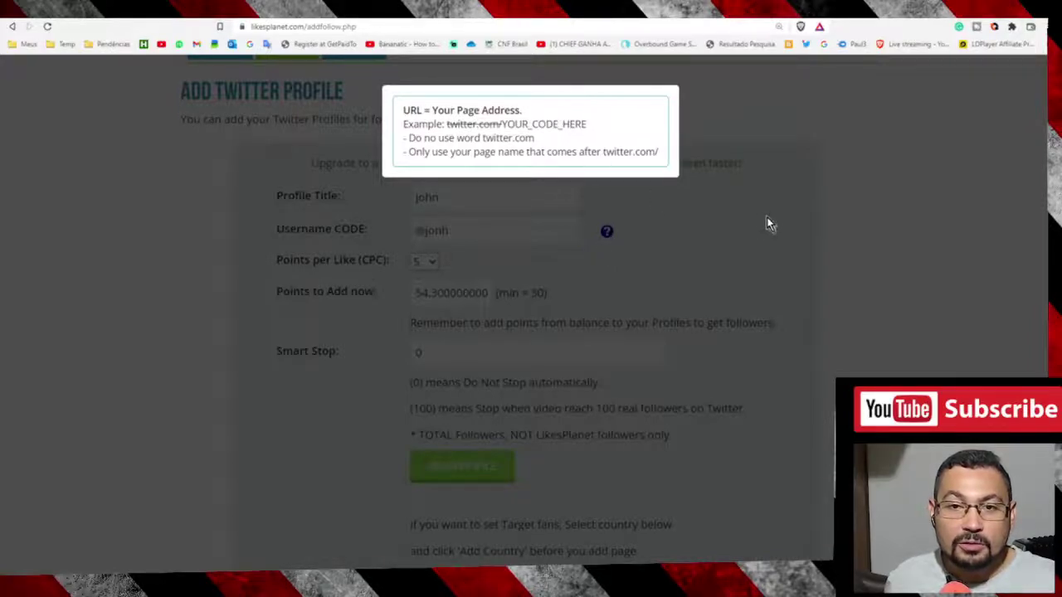
click(724, 222)
click(425, 229)
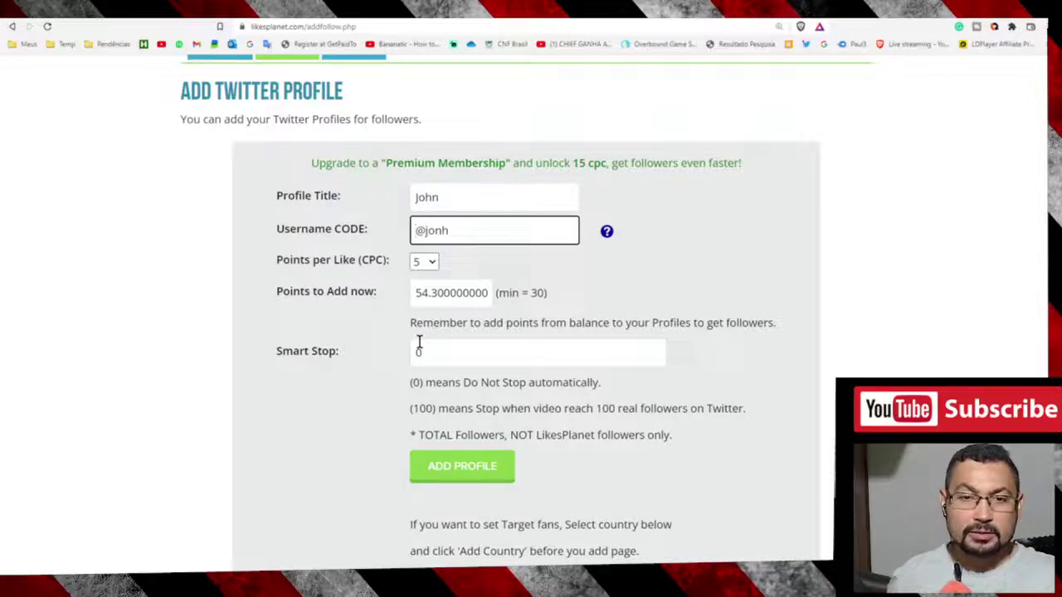
Strip the @ from the username, keep 5 points per like, and reach the Target Likes section
key(BackSpace)
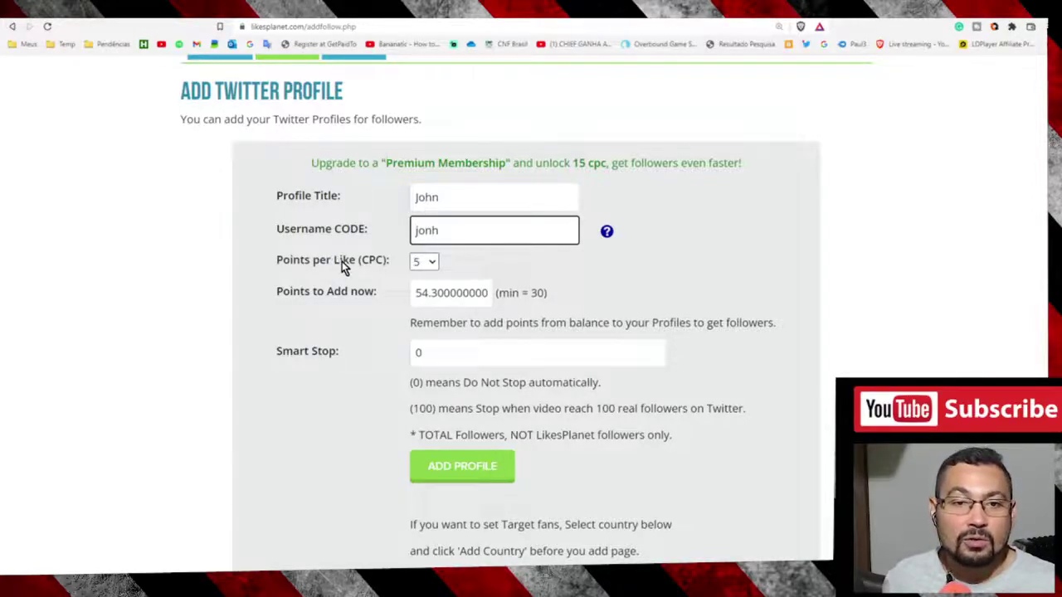
click(424, 262)
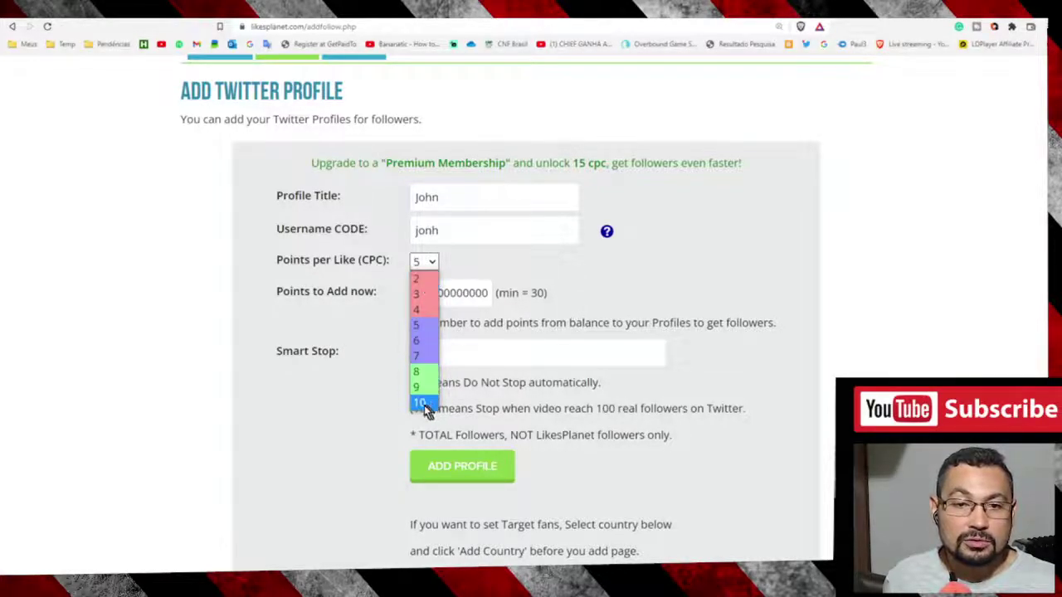
click(620, 263)
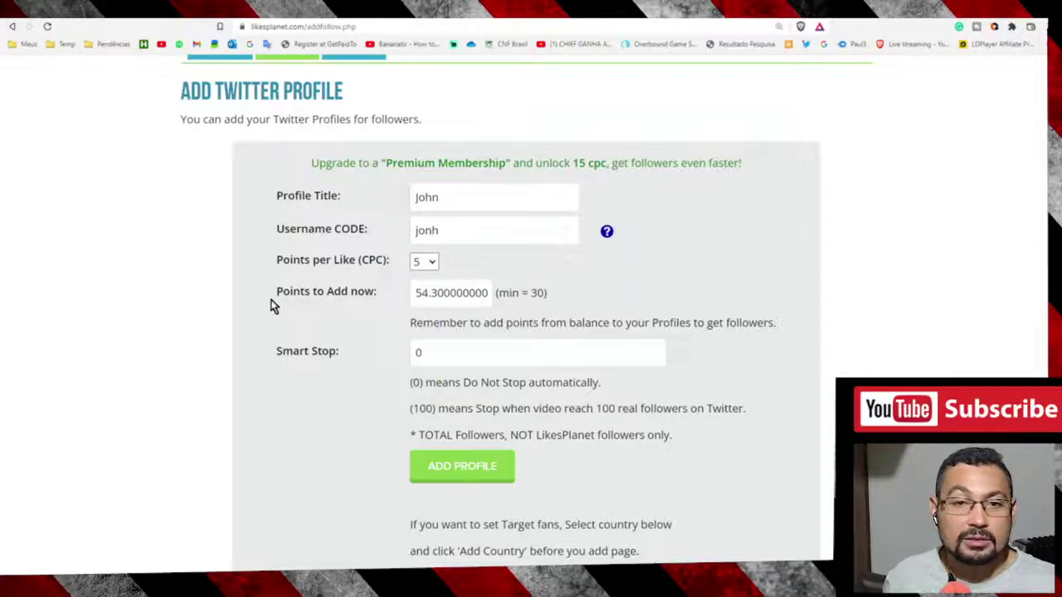
scroll(273, 304, down, 1)
scroll(345, 350, up, 1)
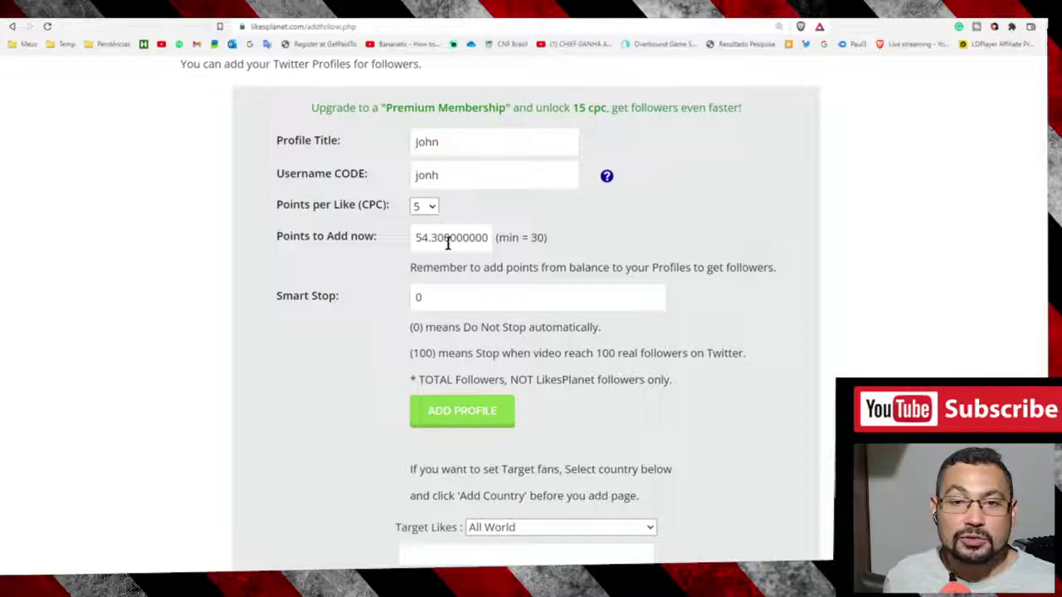
scroll(267, 224, down, 1)
scroll(387, 315, down, 1)
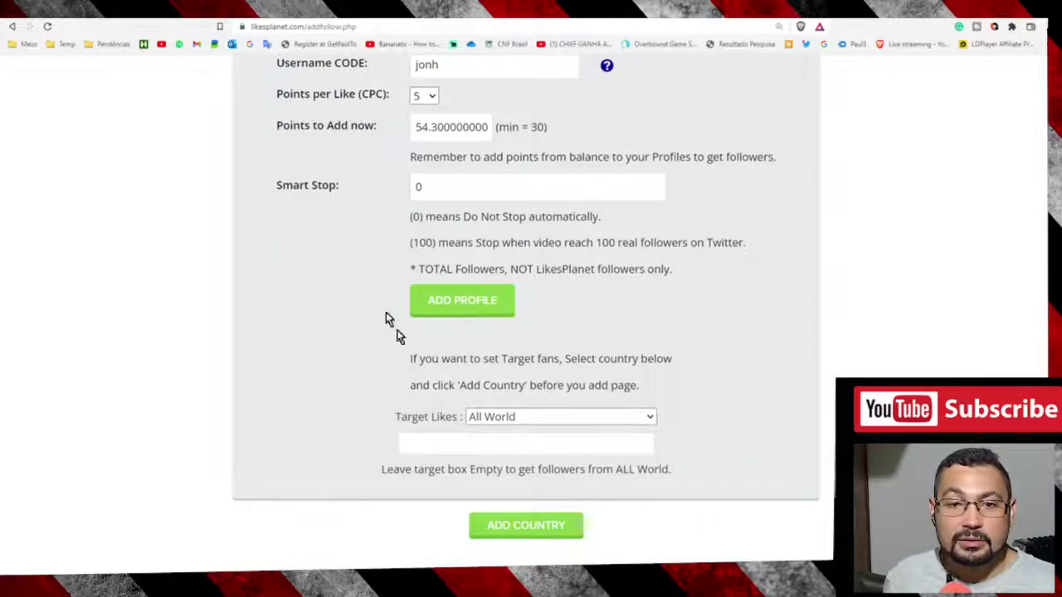
scroll(581, 365, down, 2)
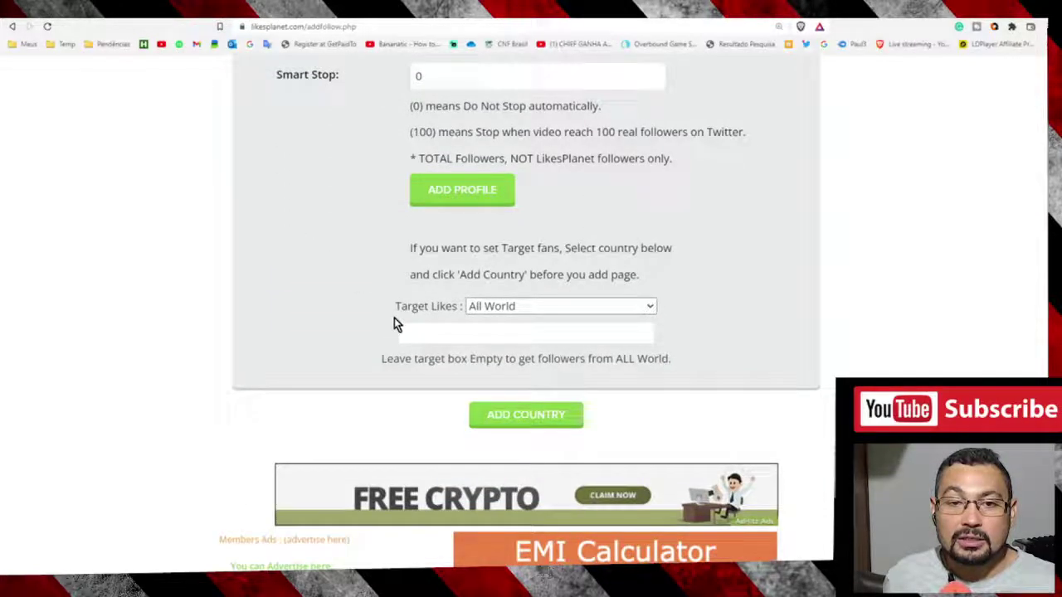
click(606, 306)
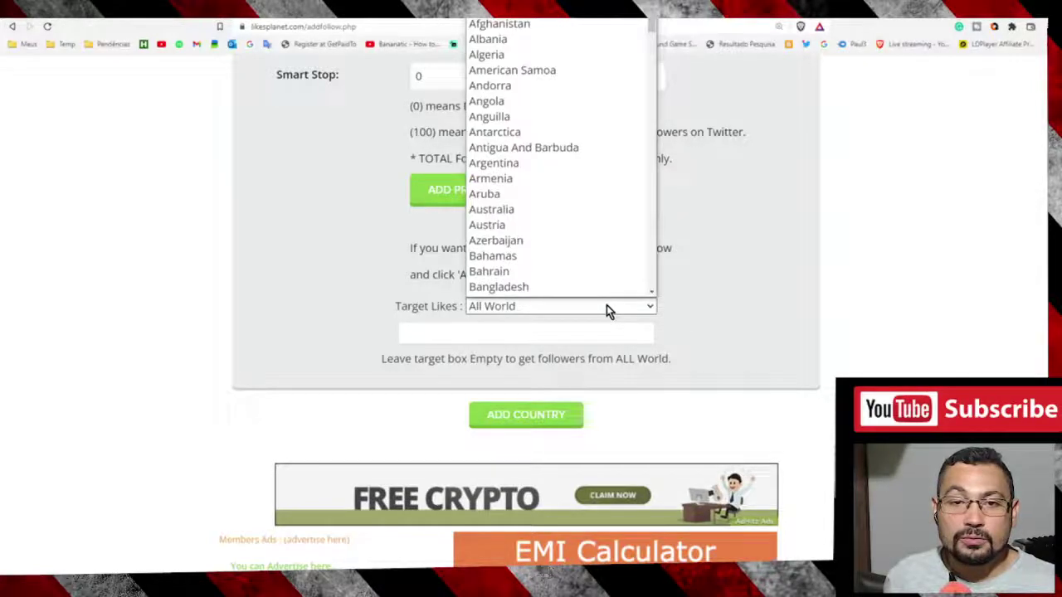
scroll(534, 145, down, 12)
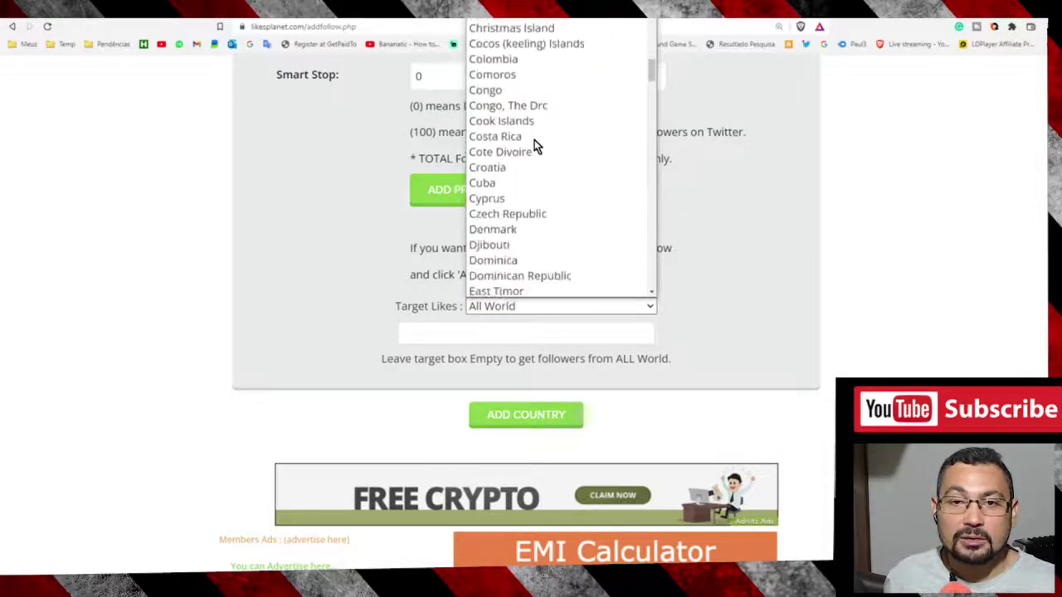
scroll(547, 217, up, 12)
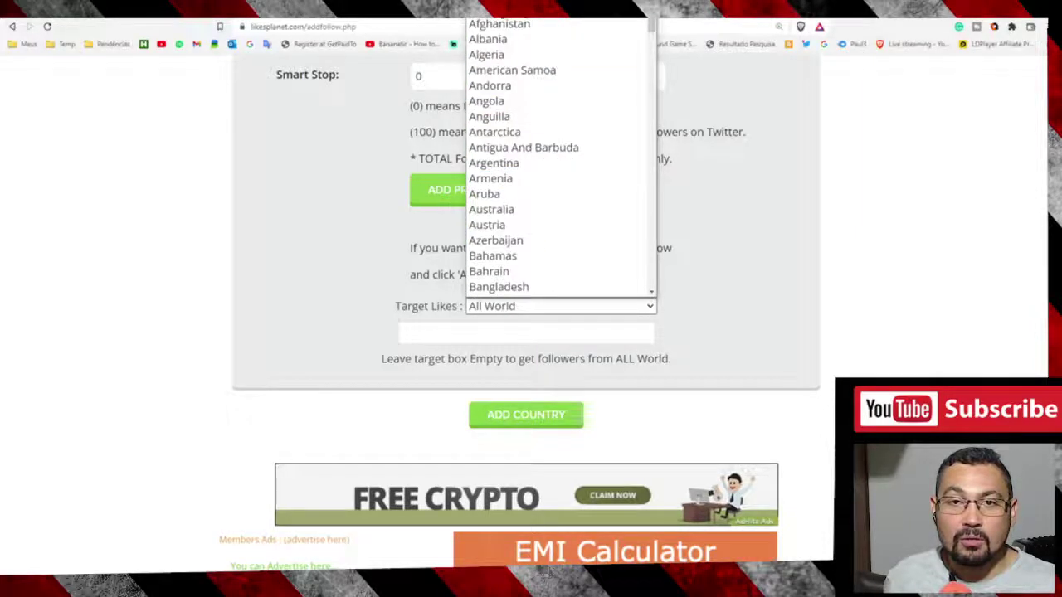
click(528, 16)
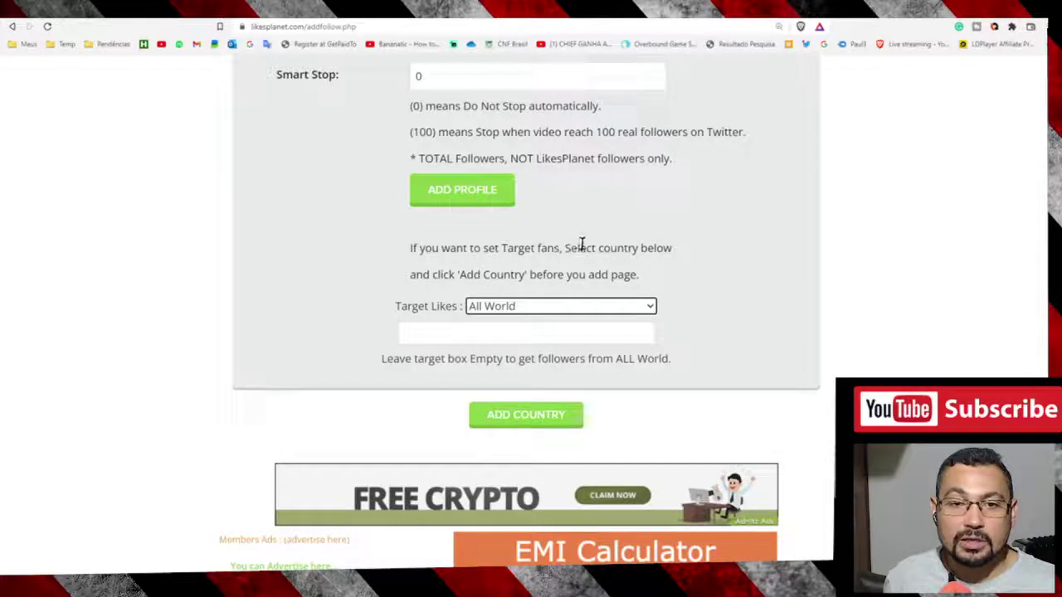
scroll(592, 274, up, 3)
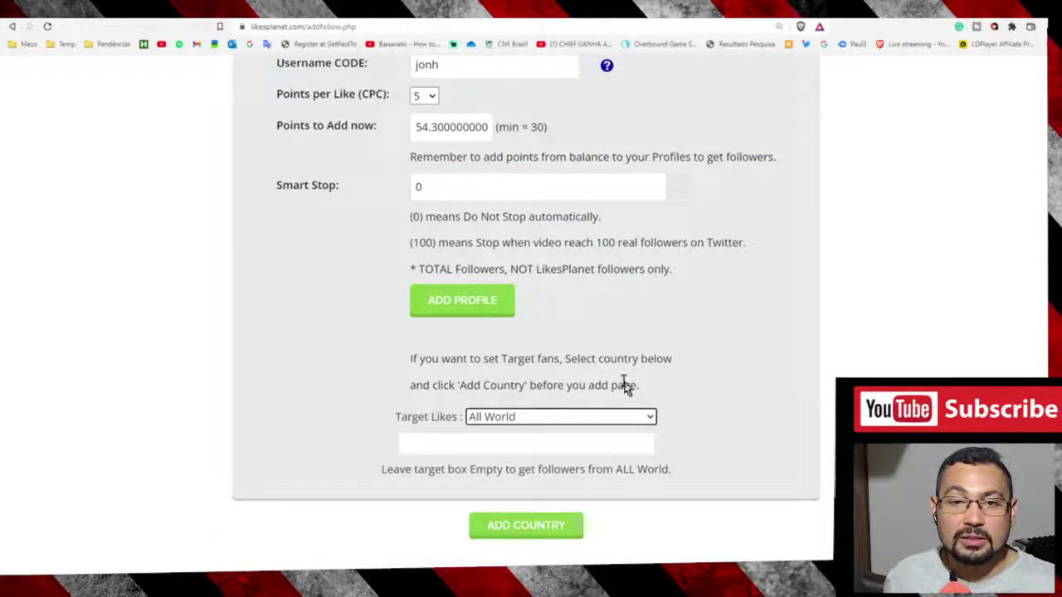
scroll(427, 304, up, 5)
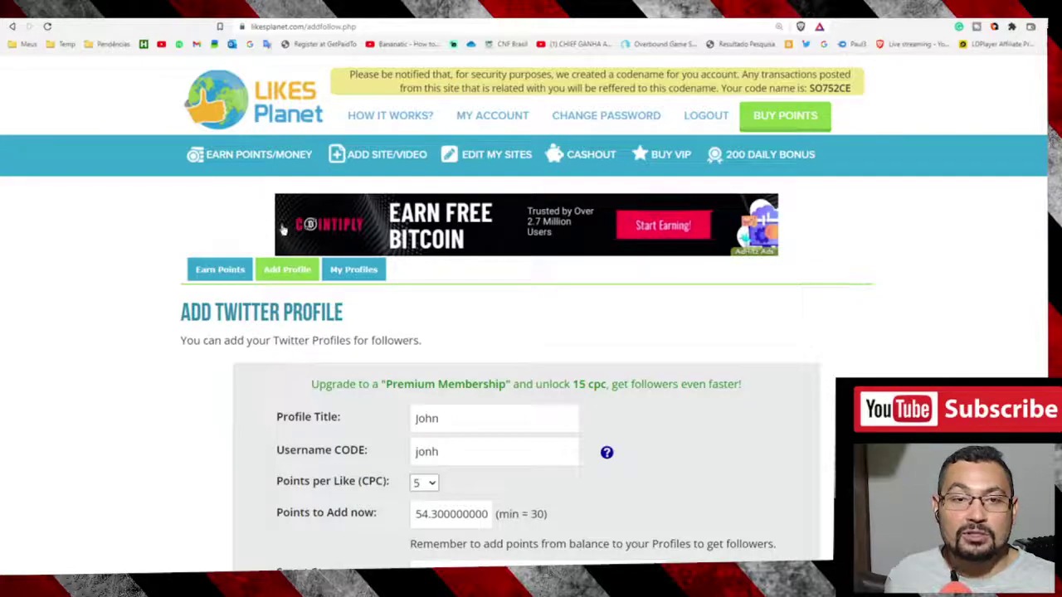
Open Instagram > Profile Followers under Earn Points/Money, listing profiles to follow at 9 points
mouse_move(222, 164)
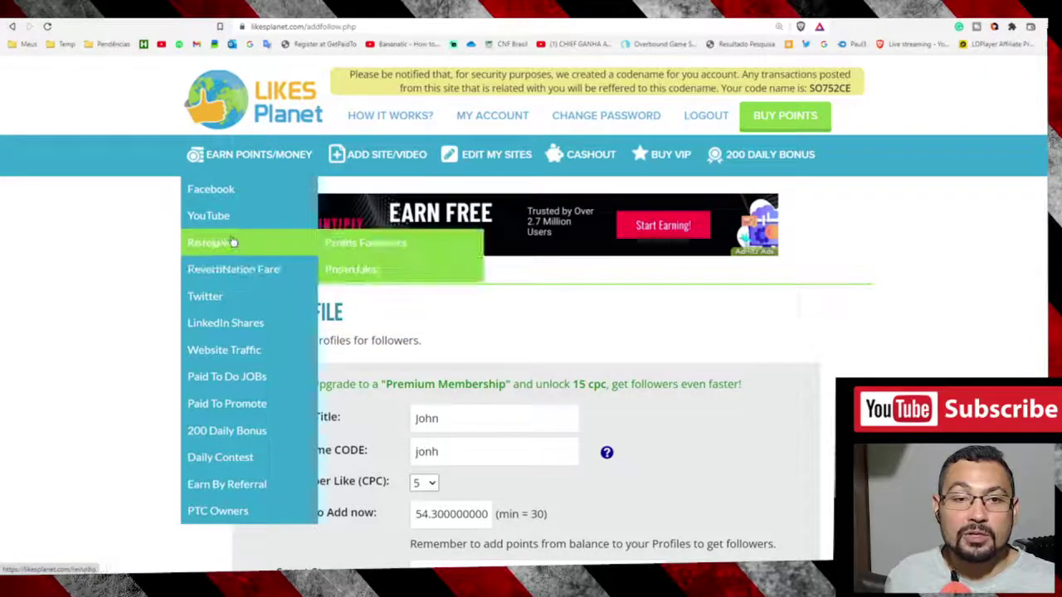
mouse_move(228, 245)
mouse_move(209, 299)
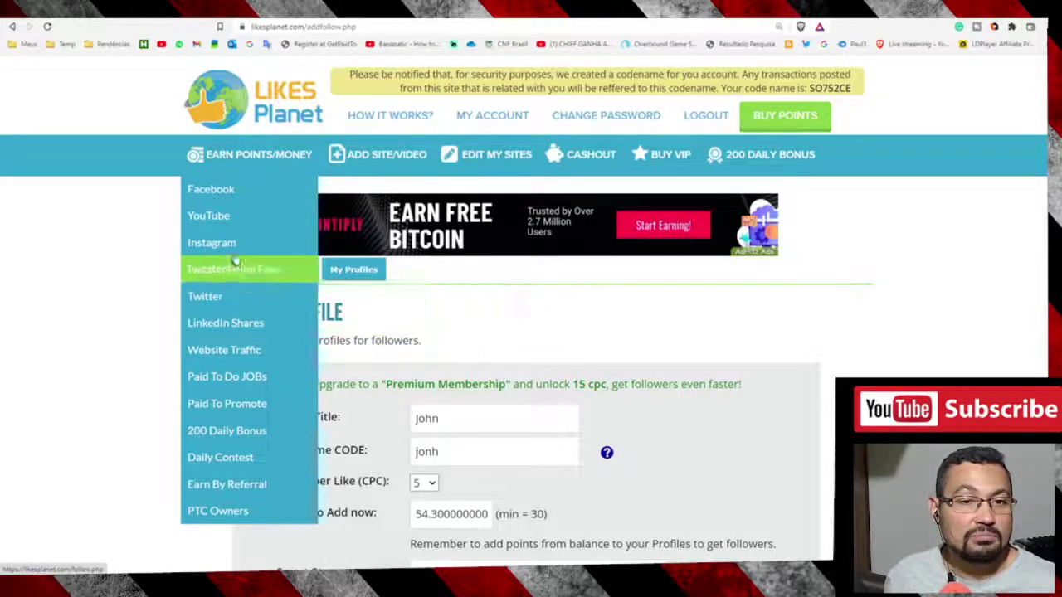
mouse_move(213, 191)
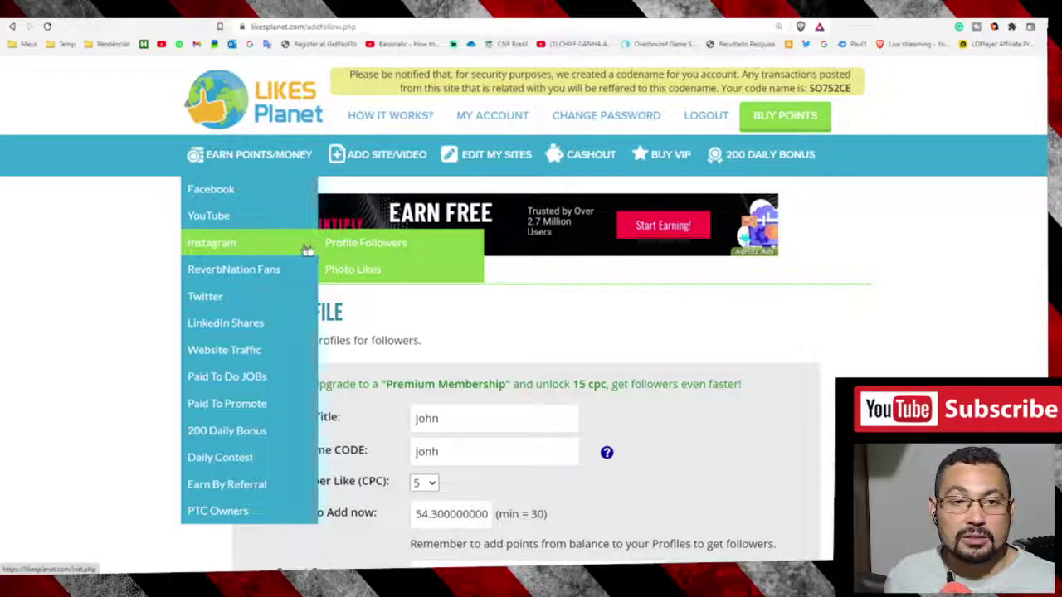
click(407, 245)
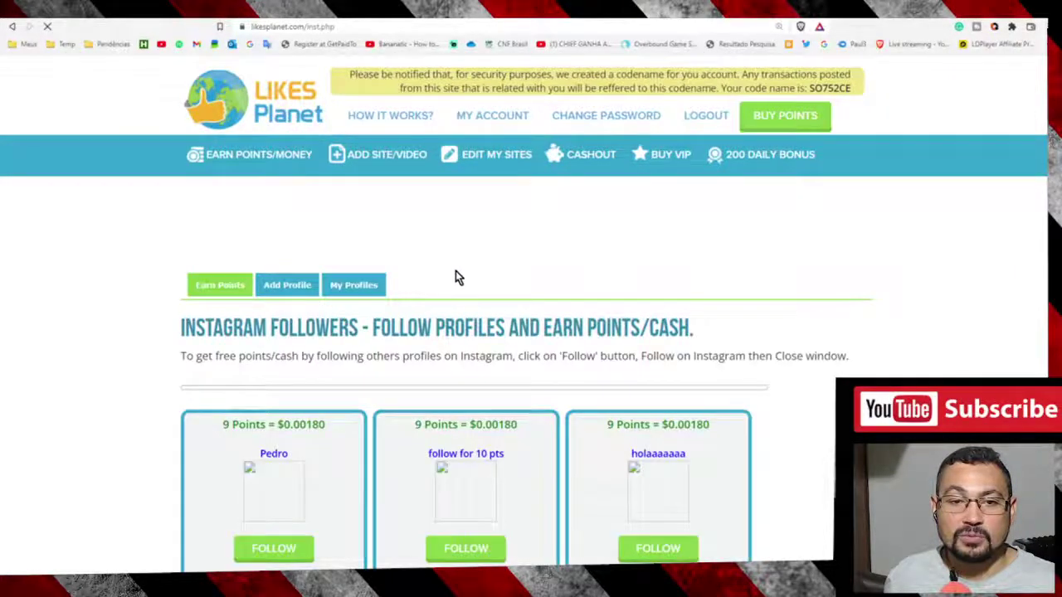
scroll(456, 270, down, 3)
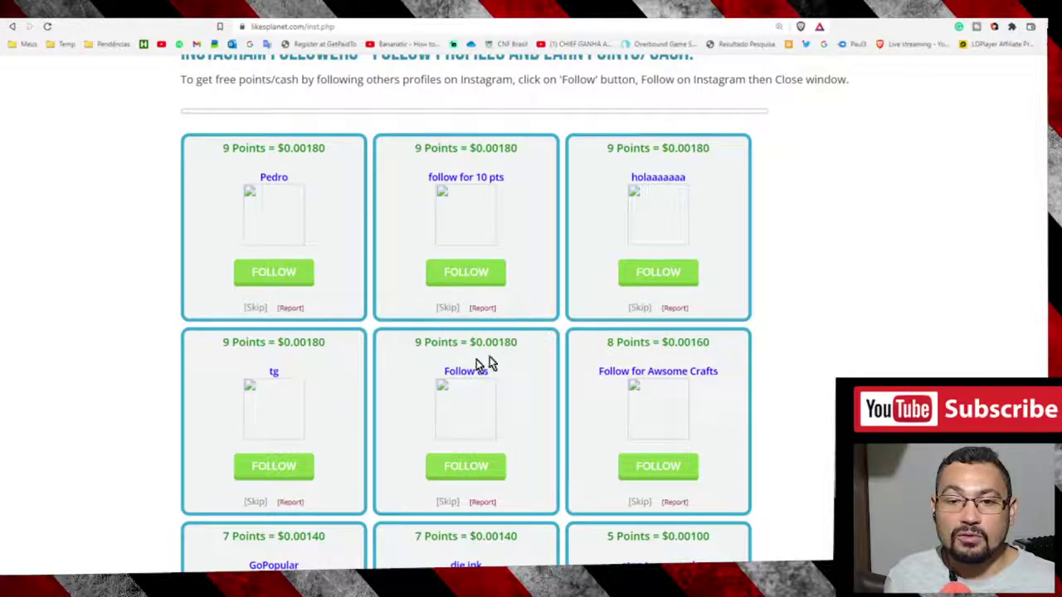
scroll(737, 340, down, 2)
scroll(738, 340, up, 3)
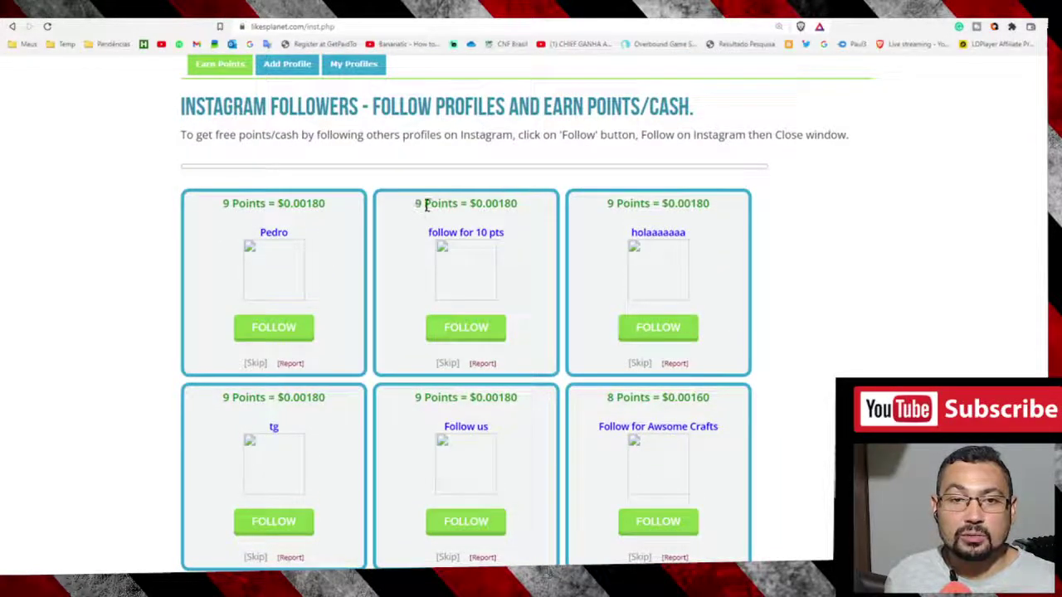
scroll(616, 249, down, 2)
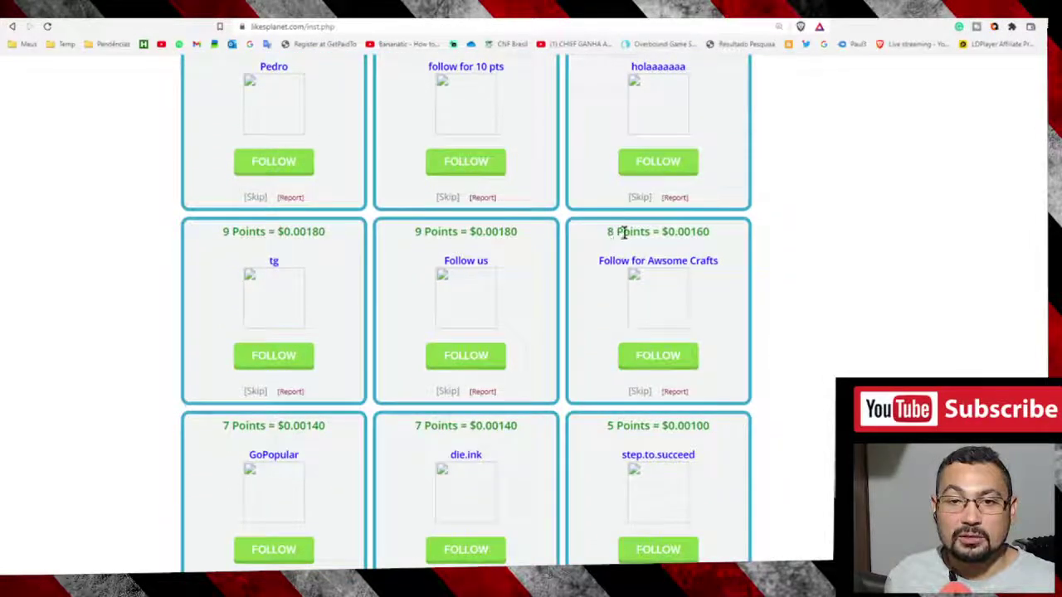
scroll(635, 249, down, 2)
scroll(623, 273, down, 2)
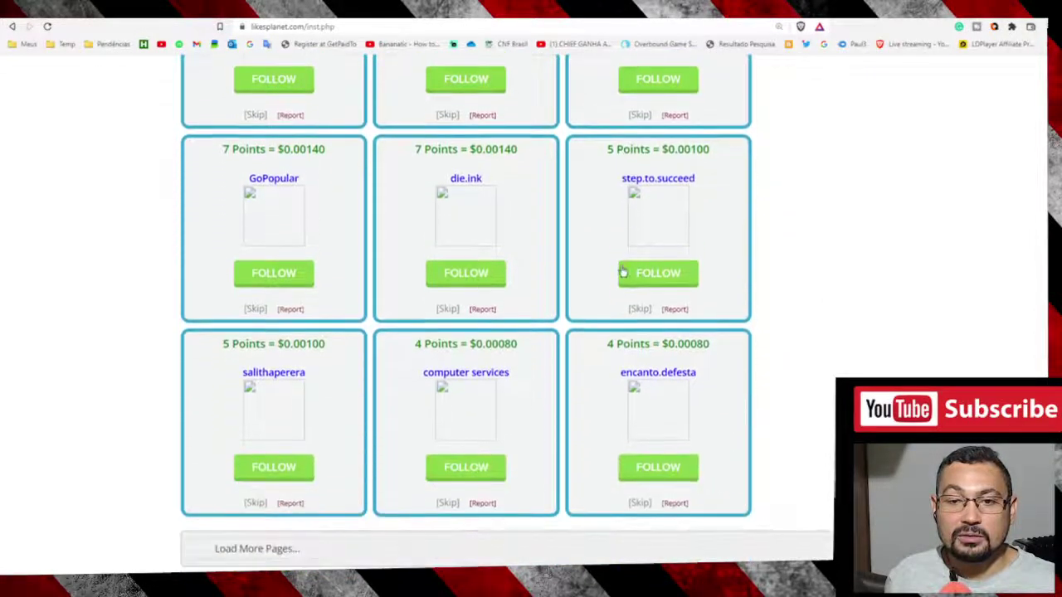
scroll(623, 273, down, 1)
scroll(623, 274, up, 3)
scroll(623, 273, up, 4)
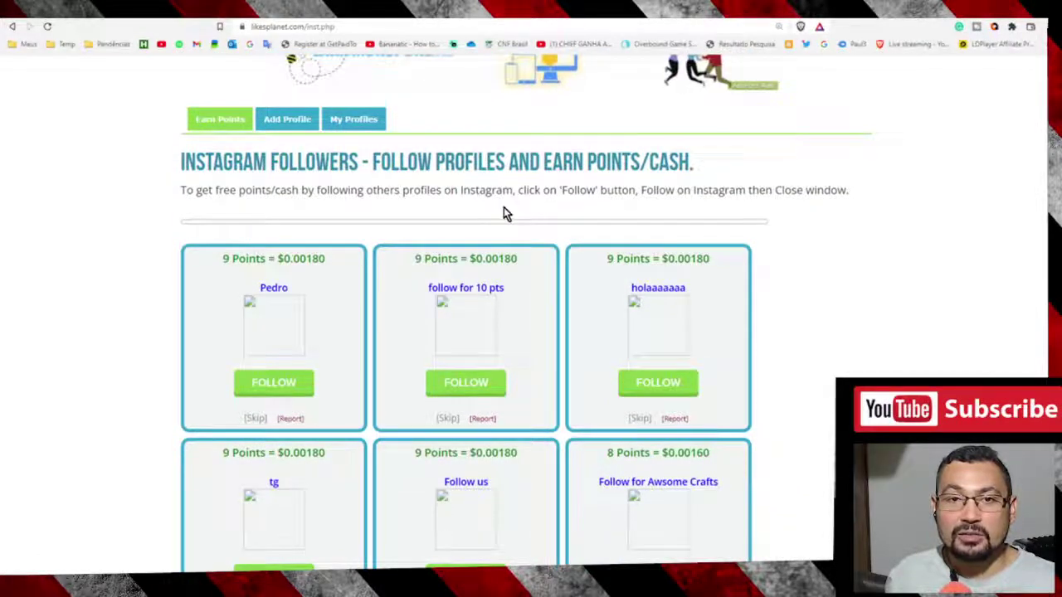
scroll(471, 182, up, 2)
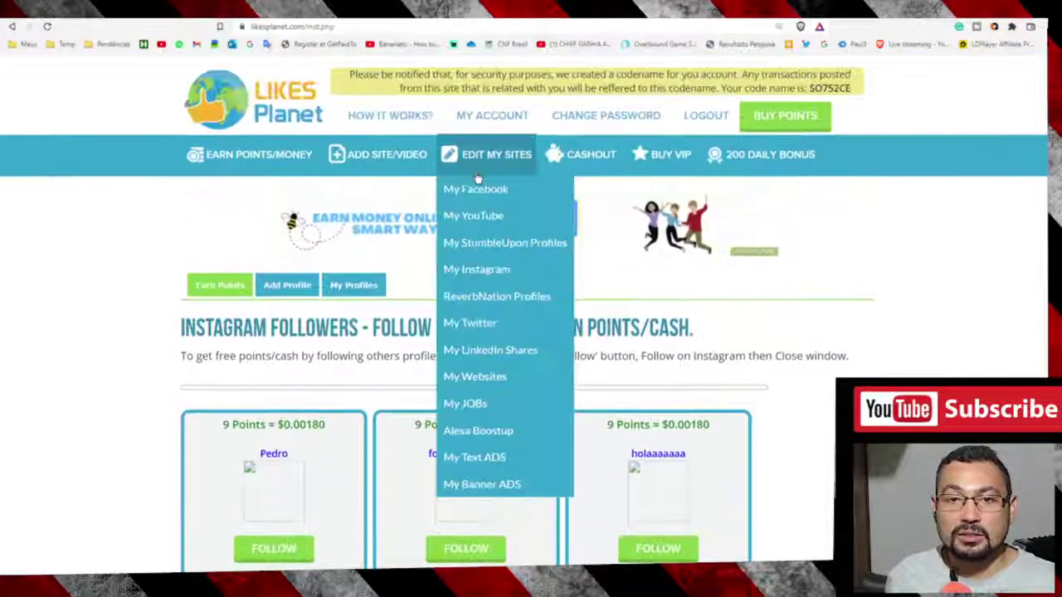